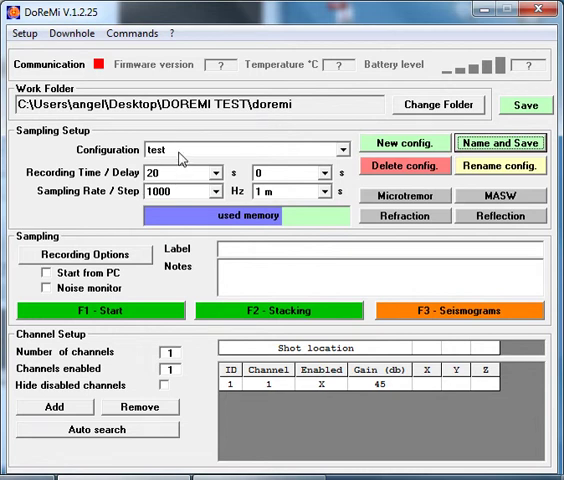
# Step: Keep the 'test' configuration selected and set its recording time to 30 seconds
pyautogui.click(343, 151)
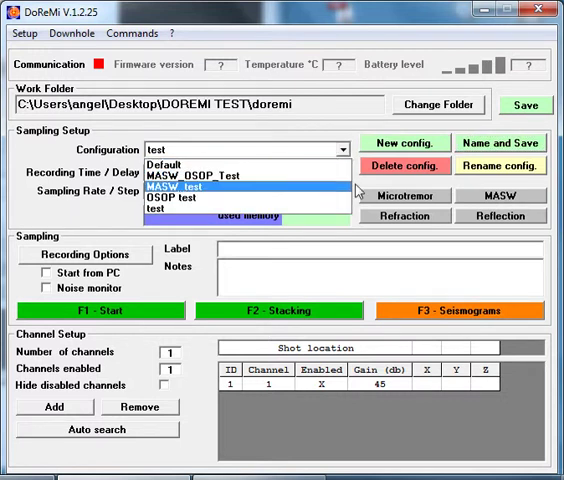
pyautogui.click(314, 147)
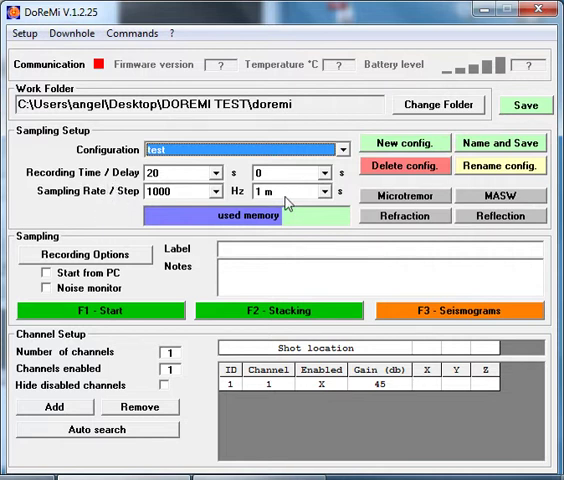
pyautogui.click(215, 175)
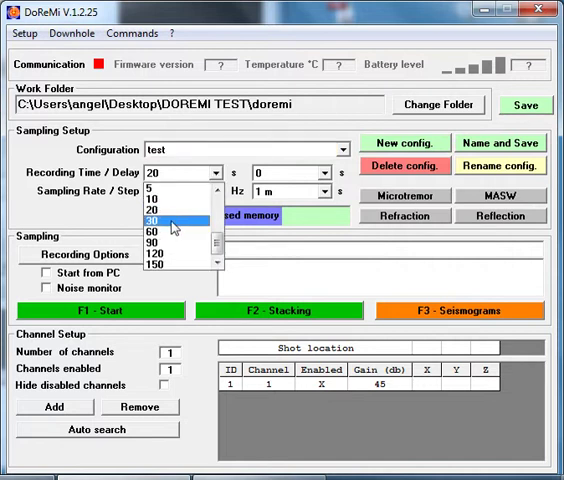
pyautogui.click(173, 228)
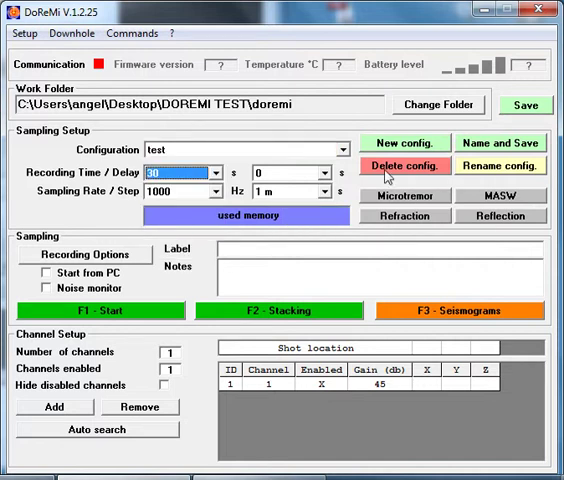
# Step: Save the setup, keeping the configuration name 'test'
pyautogui.click(468, 145)
pyautogui.moveTo(8, 48); pyautogui.dragTo(255, 130)
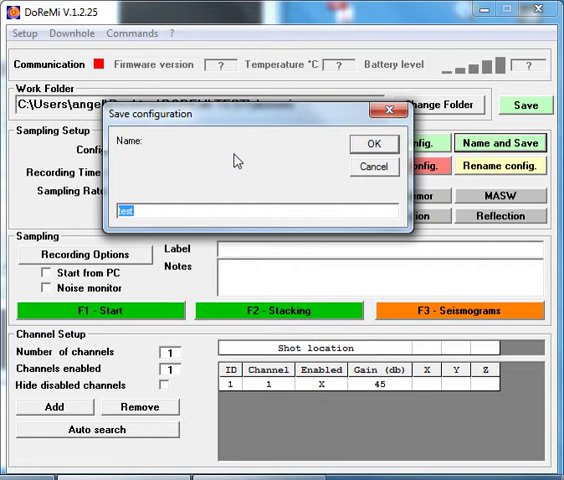
pyautogui.click(148, 215)
pyautogui.moveTo(122, 216); pyautogui.dragTo(200, 230)
pyautogui.click(371, 147)
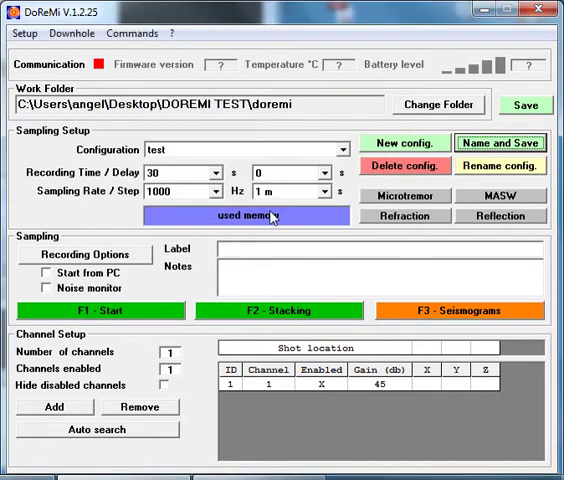